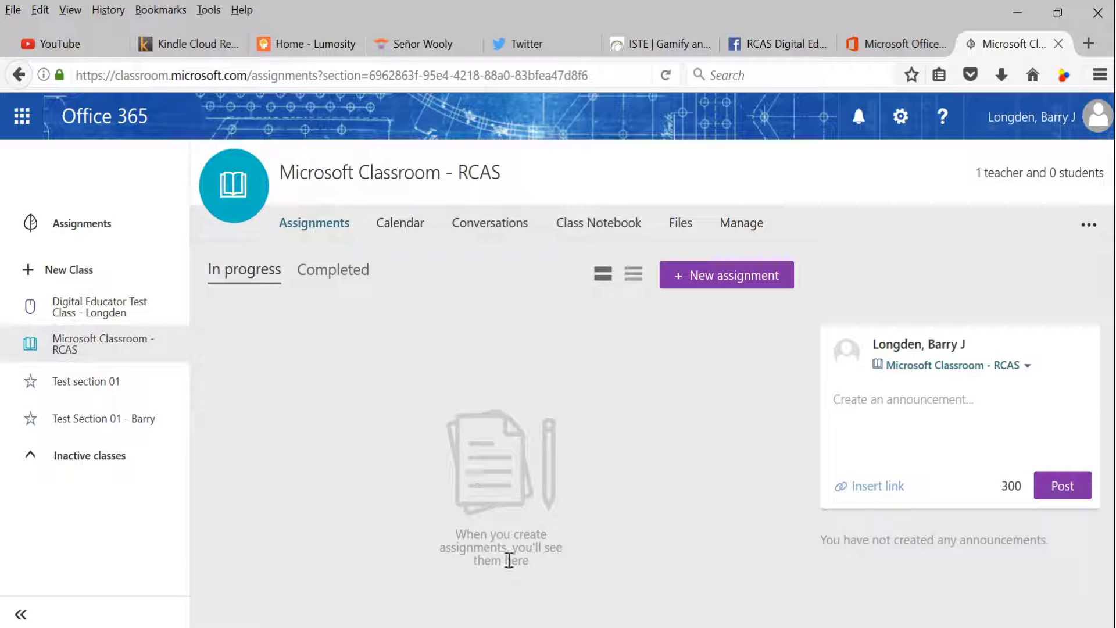
Step: View the class's completed assignments, and return to the ones in progress
left_click(344, 272)
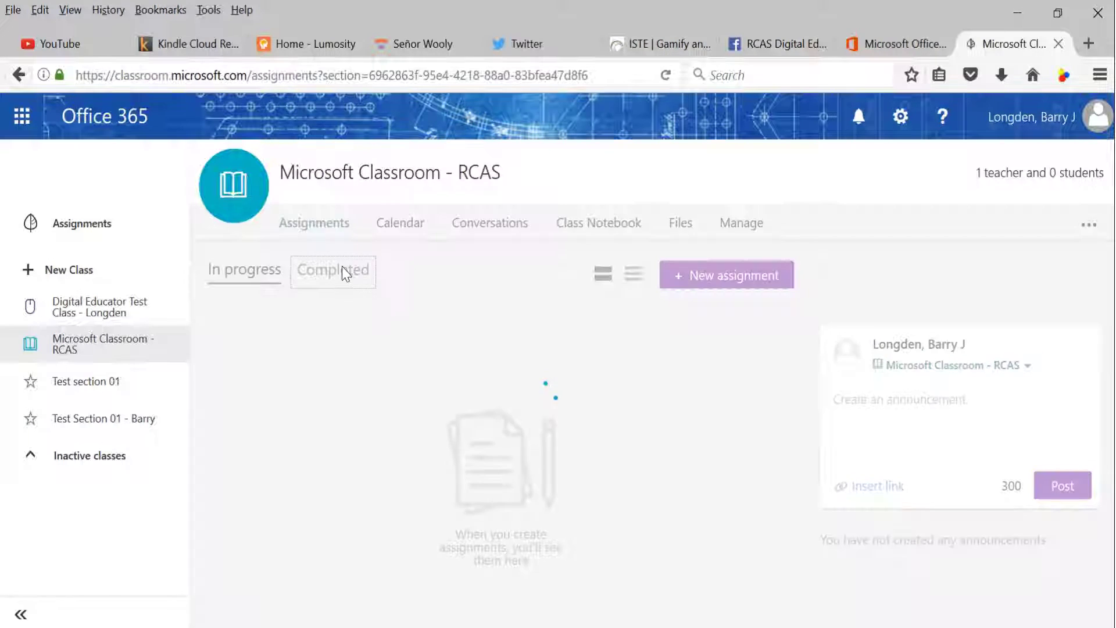
left_click(251, 281)
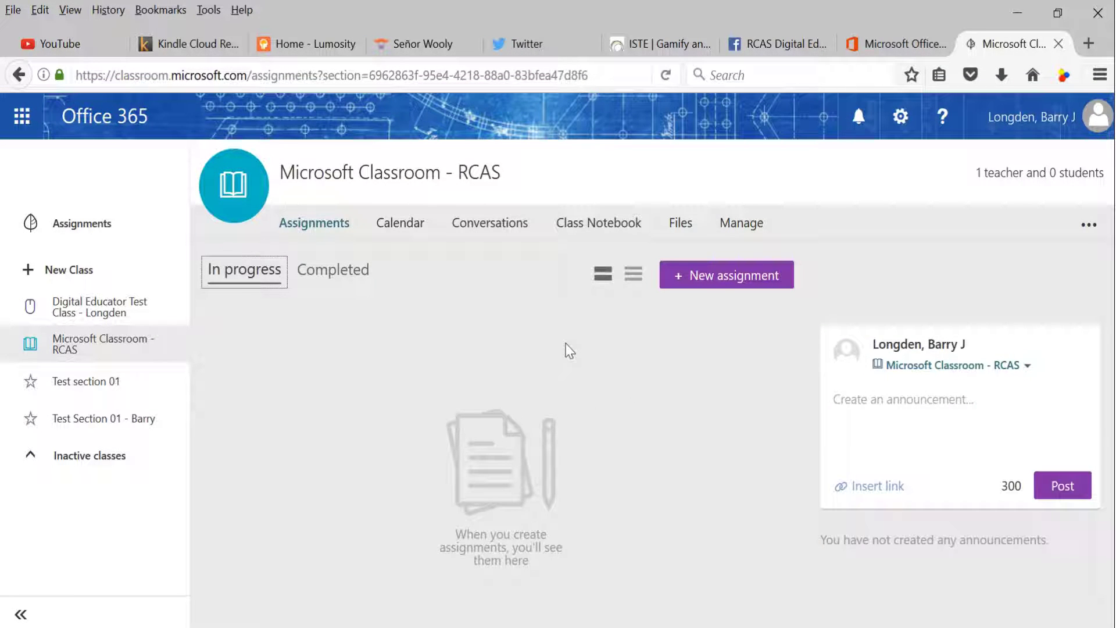
Step: Start a new assignment for the class and title it "Microsoft Classroom Assignment"
left_click(719, 285)
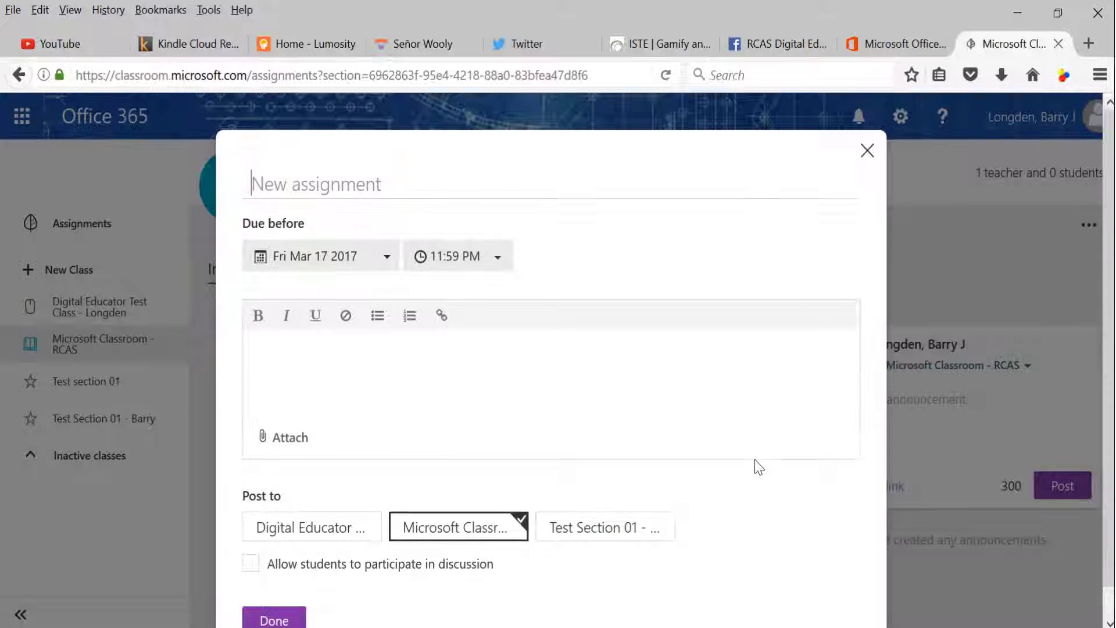
scroll(759, 467, "down", 1)
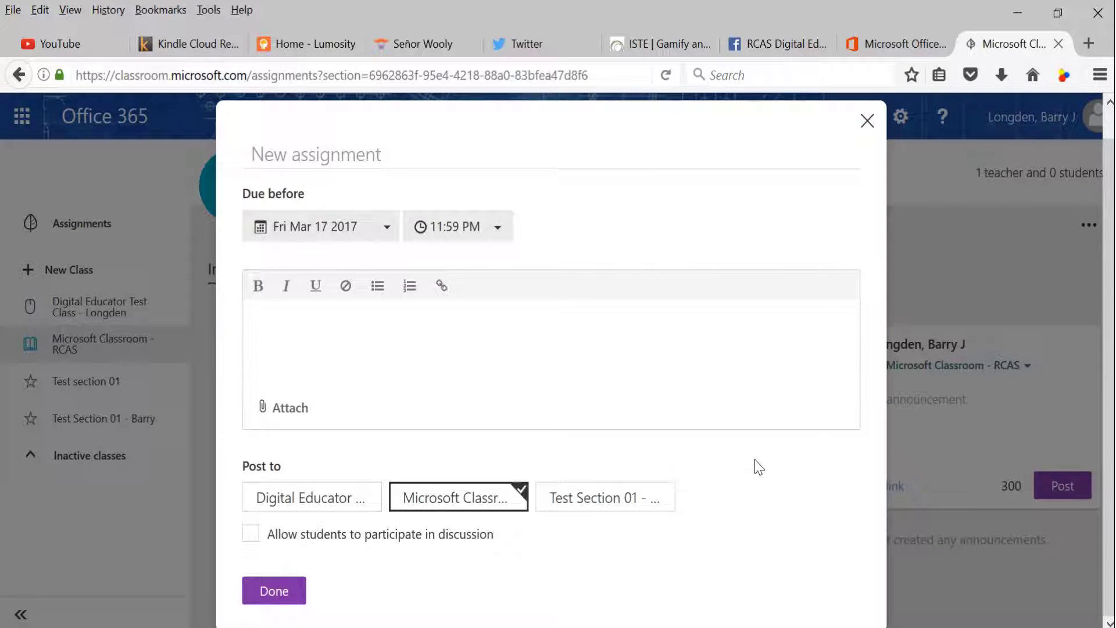
left_click(628, 153)
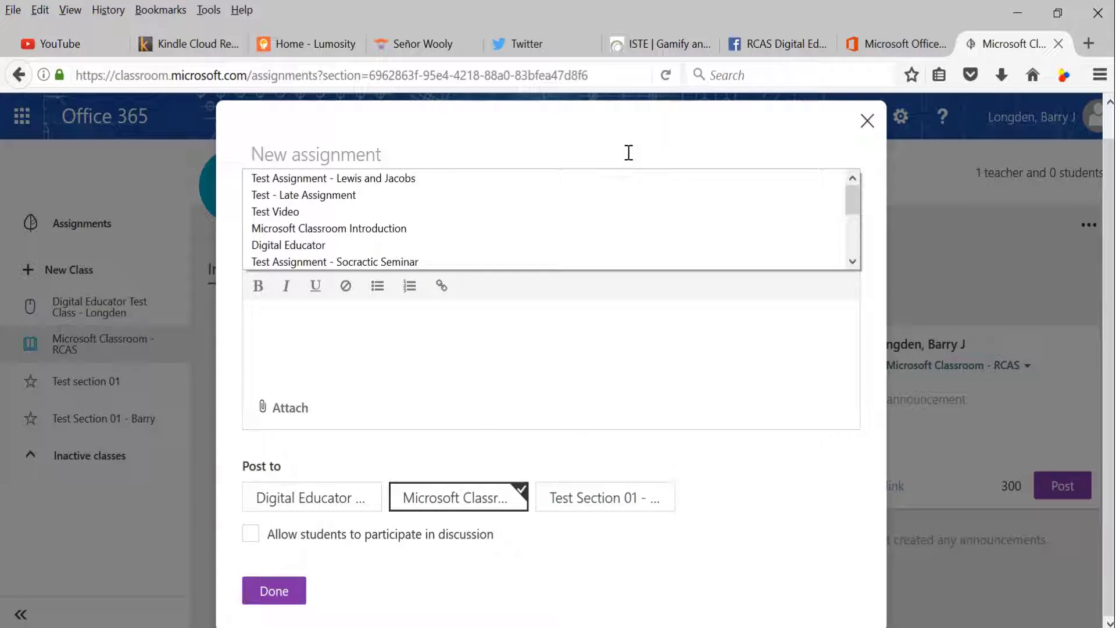
left_click(391, 160)
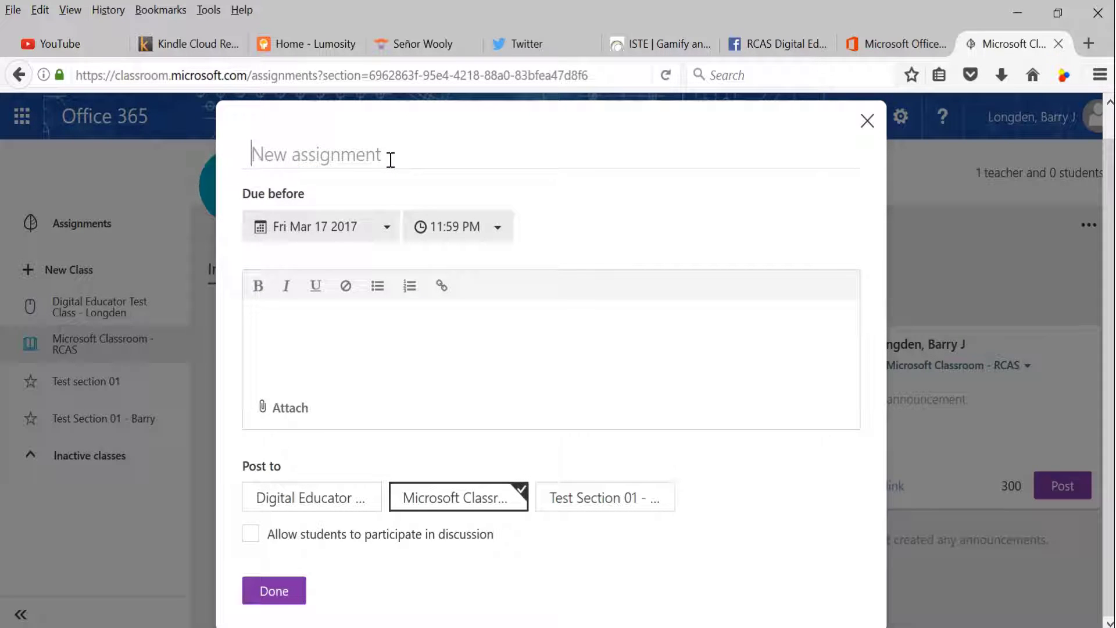
type("Micro")
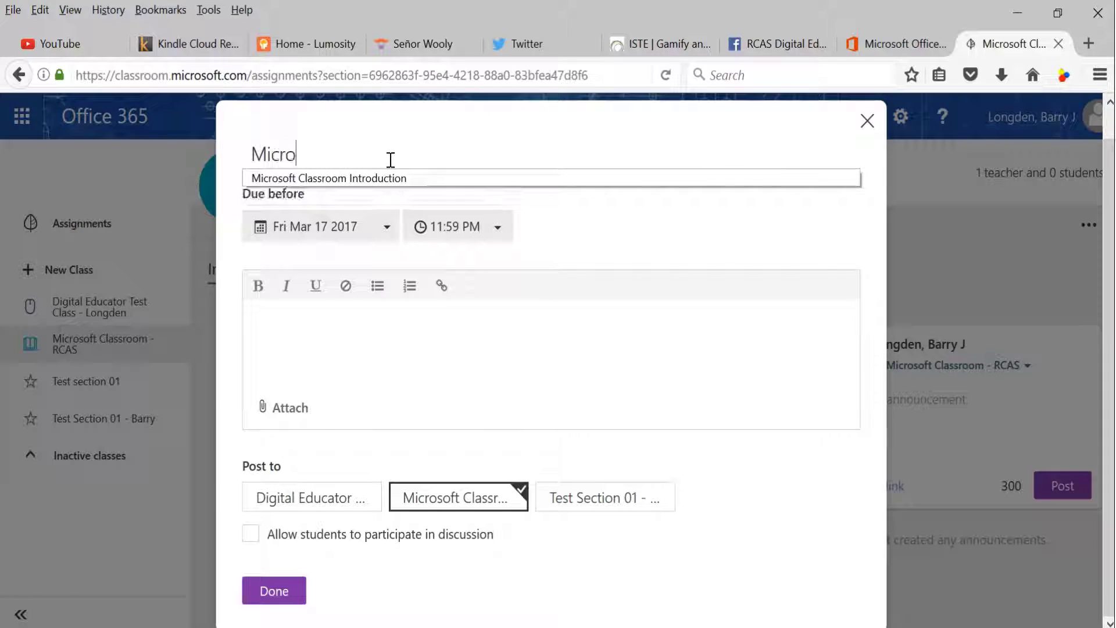
type("softCLas")
key("BackSpace")
key("BackSpace")
key("BackSpace")
key("BackSpace")
key("BackSpace")
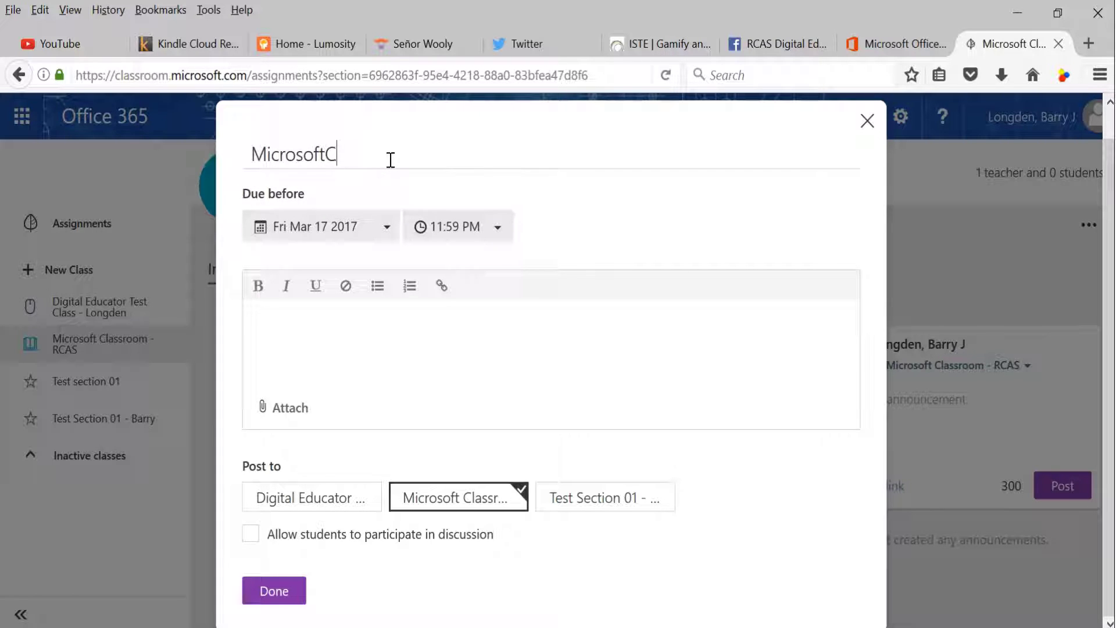
type("t Class")
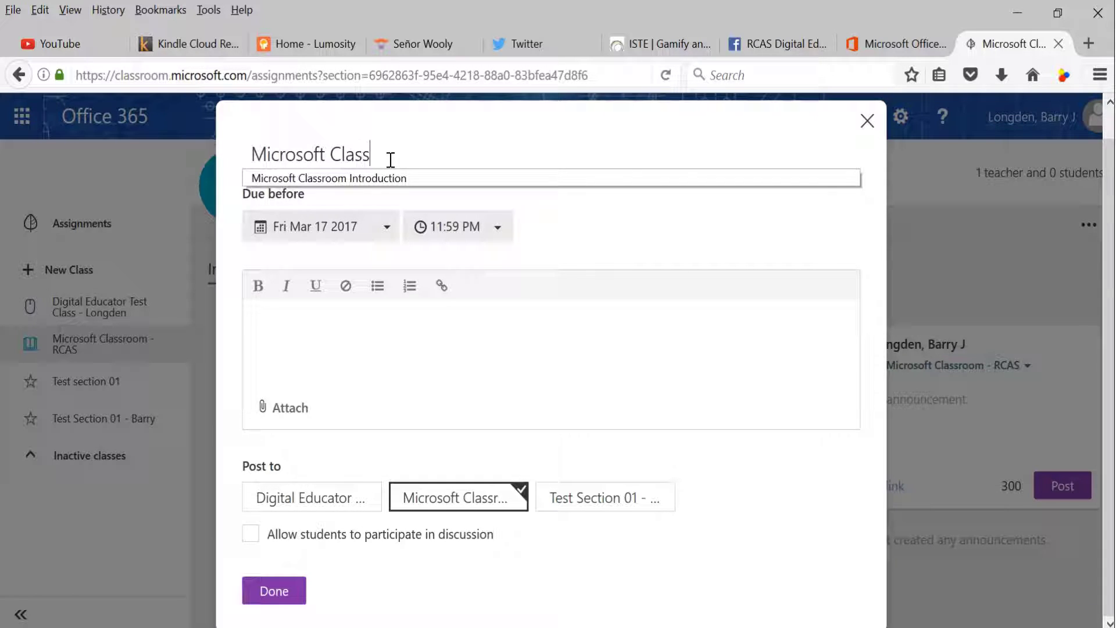
type("room Assignment")
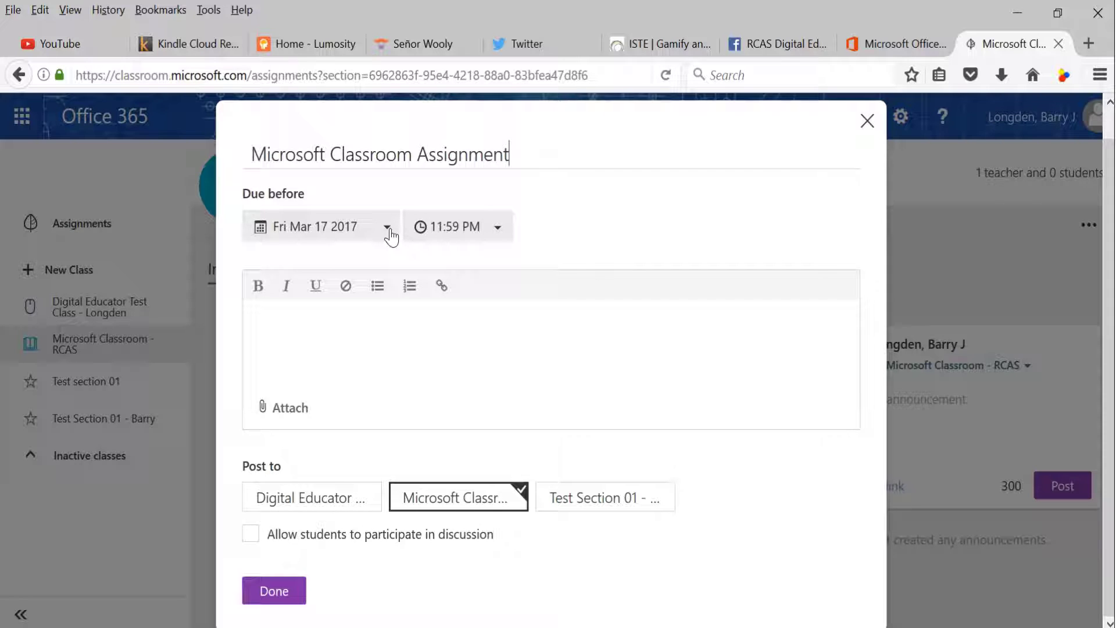
Step: Set the assignment's due date to Thu Mar 23 2017 at 5:00 PM
left_click(388, 230)
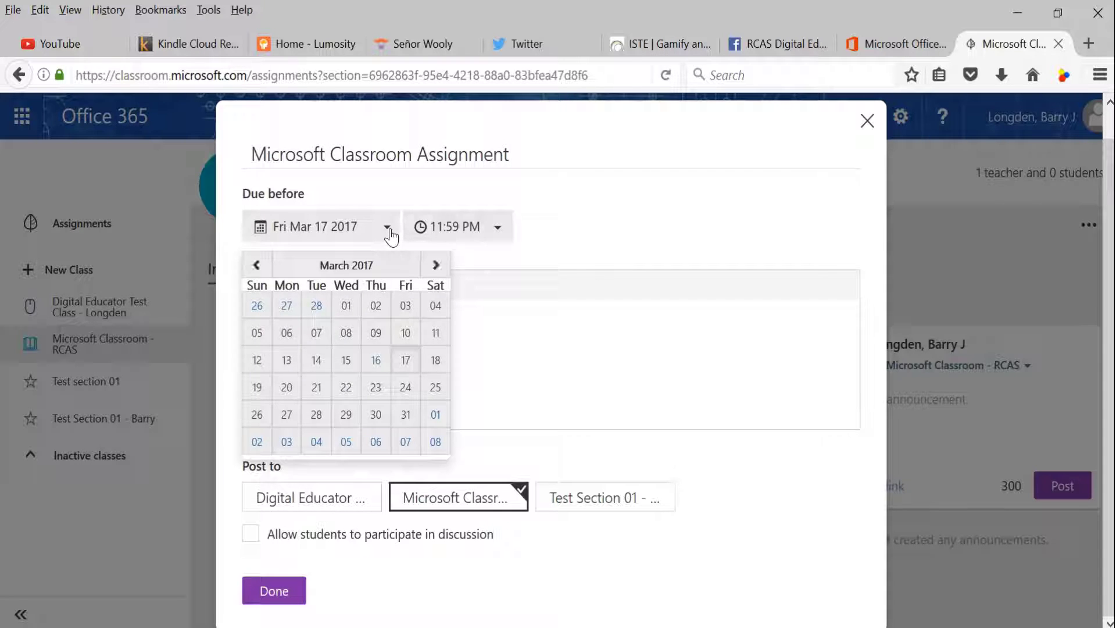
left_click(376, 391)
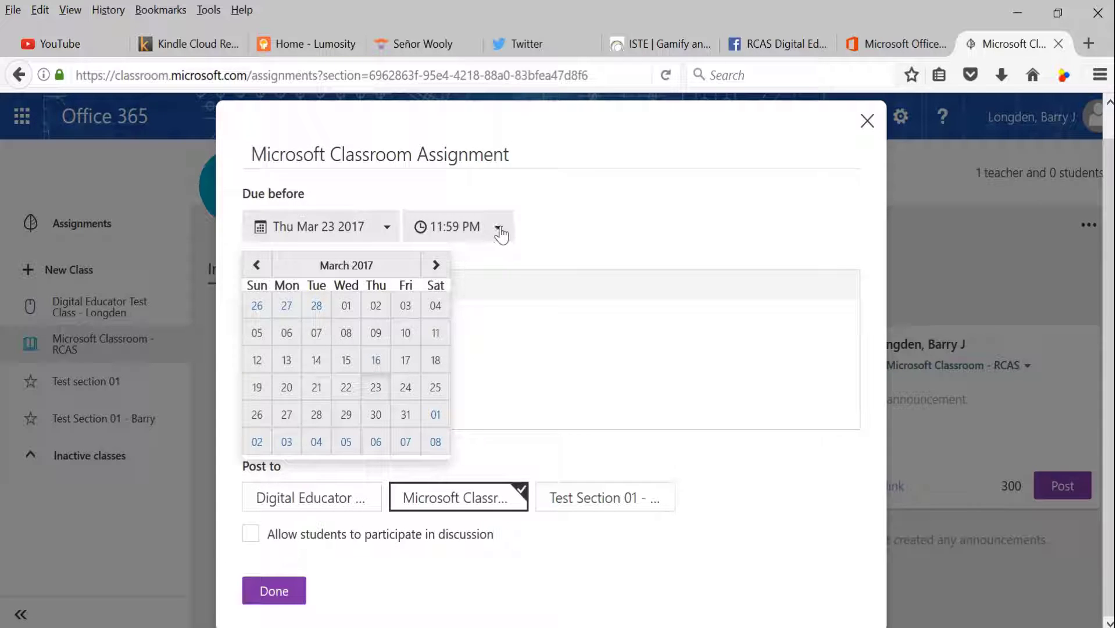
left_click(499, 230)
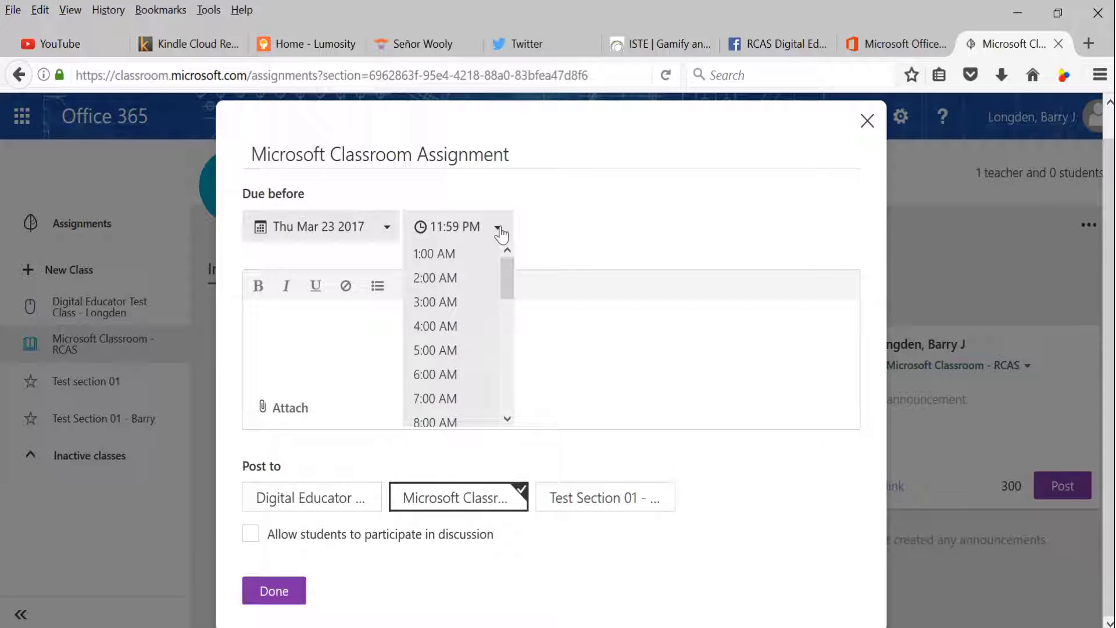
left_click_drag(512, 275, 513, 359)
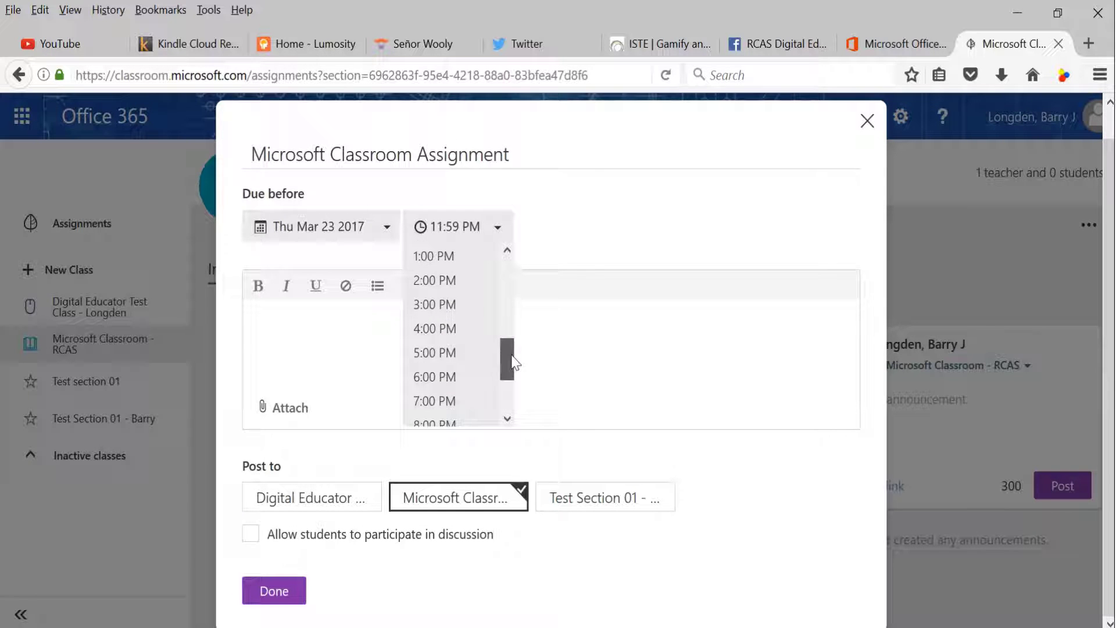
left_click(446, 355)
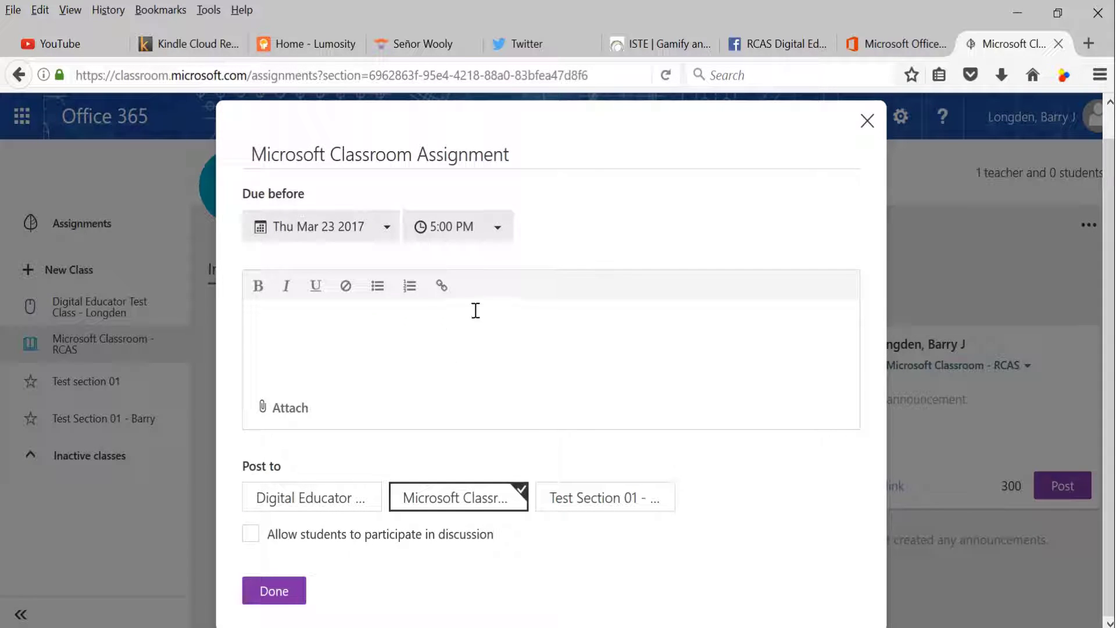
Step: Enter "See attached directions." as the assignment's instructions
left_click(325, 307)
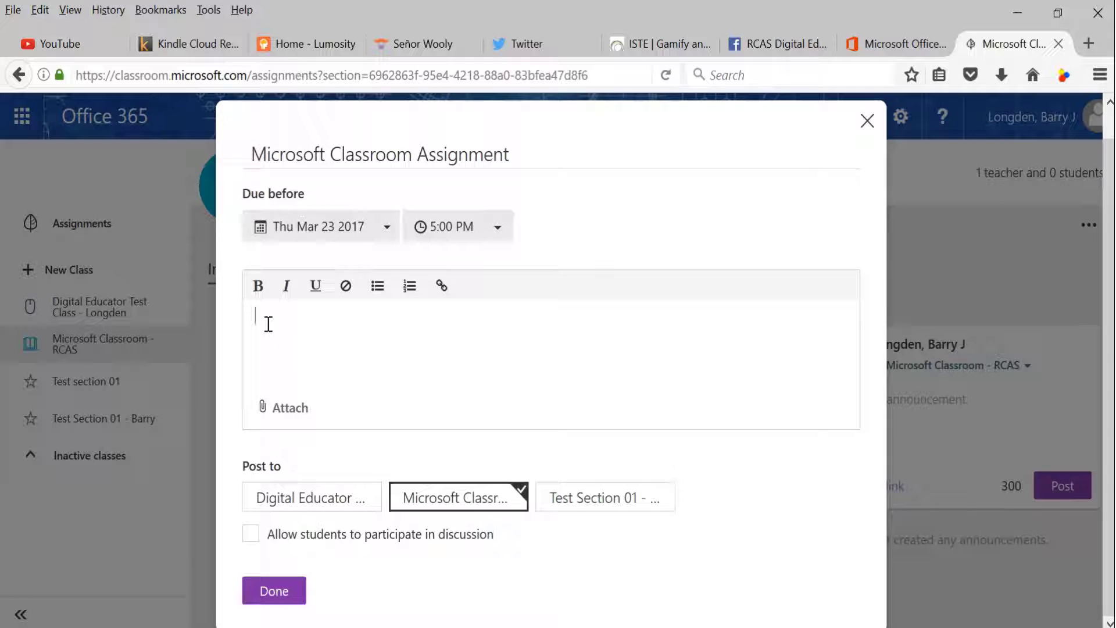
type("e attached directions.")
left_click(260, 288)
Step: Attach the Test Picture file from this computer's desktop and have a copy made for each student
left_click(286, 410)
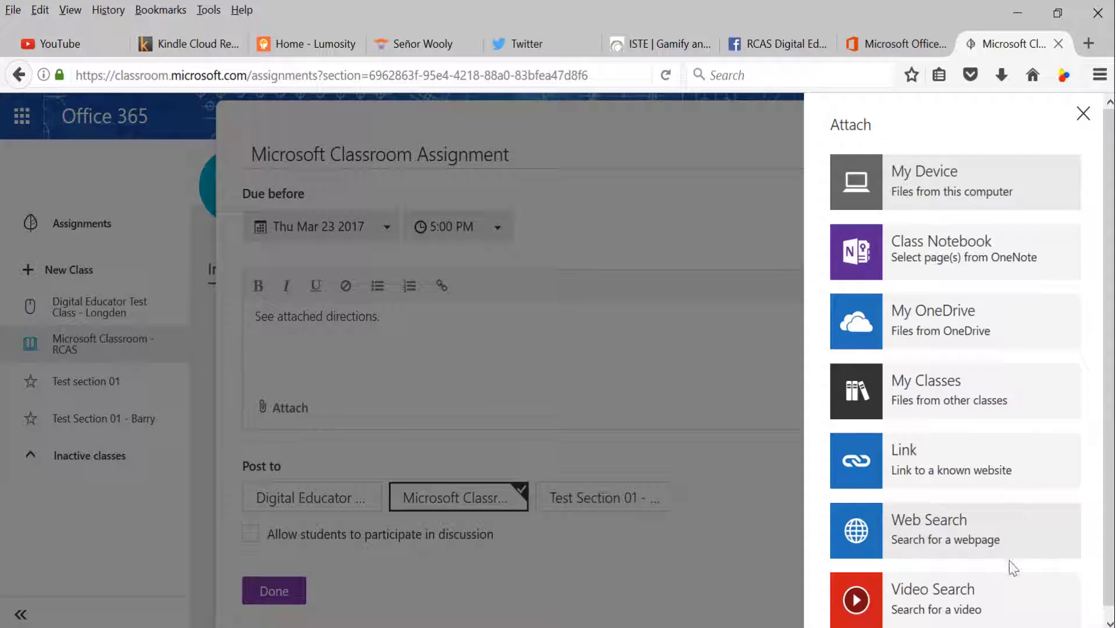
scroll(1009, 587, "down", 1)
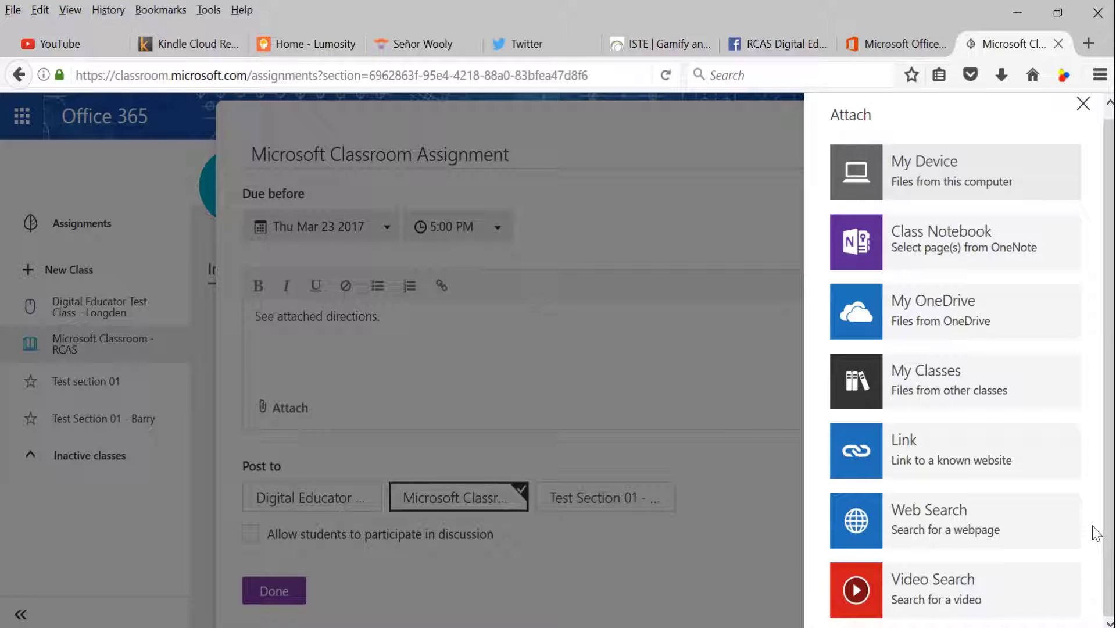
scroll(1096, 532, "up", 1)
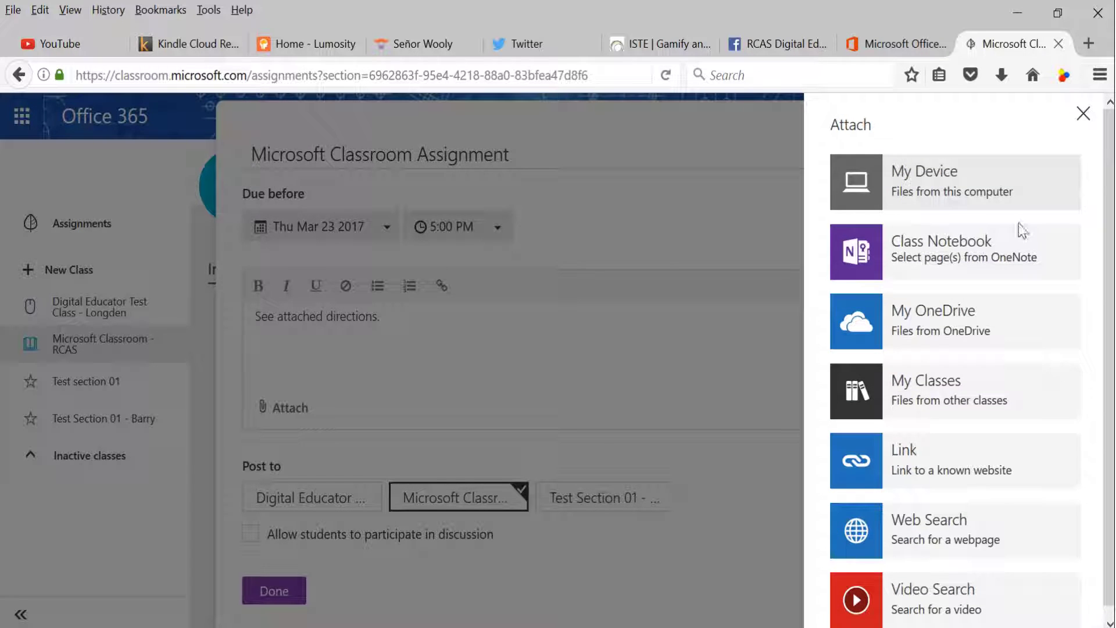
left_click(966, 191)
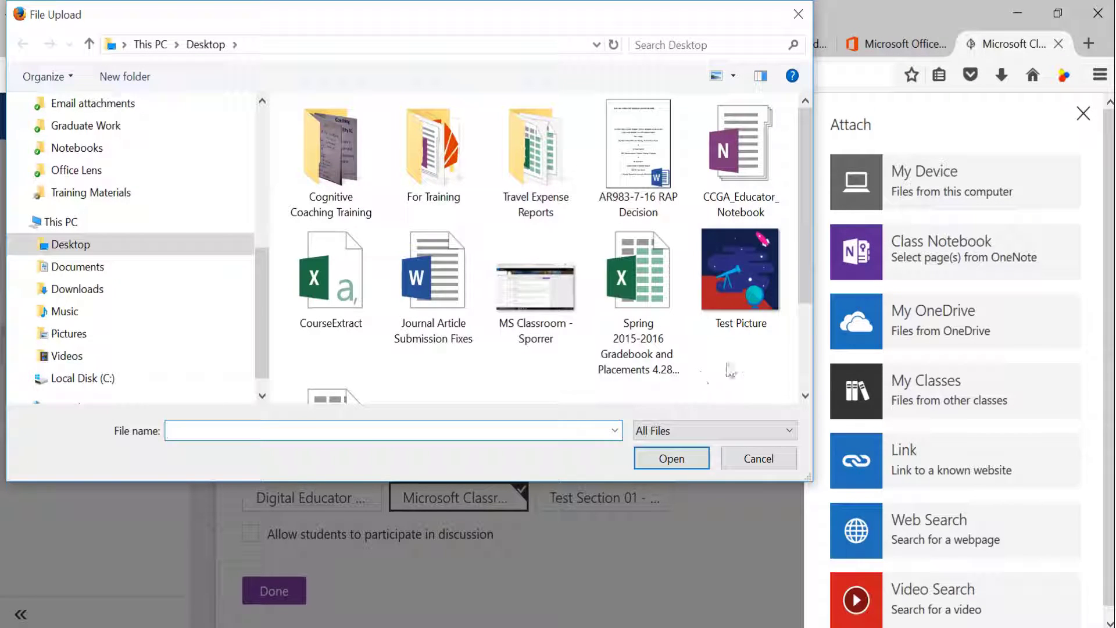
left_click(735, 272)
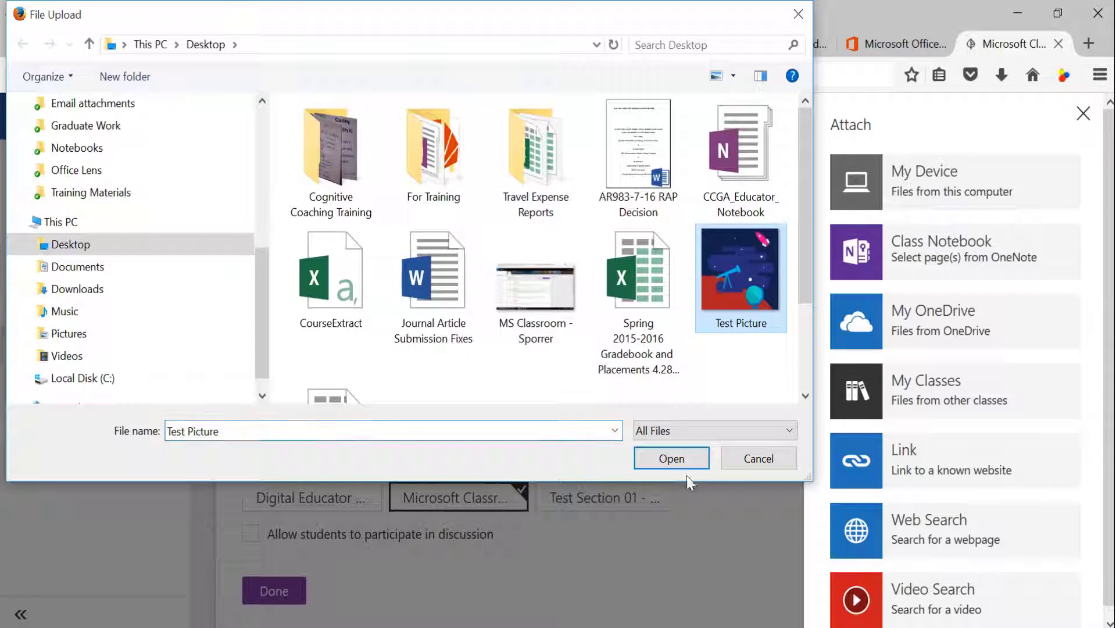
left_click(672, 458)
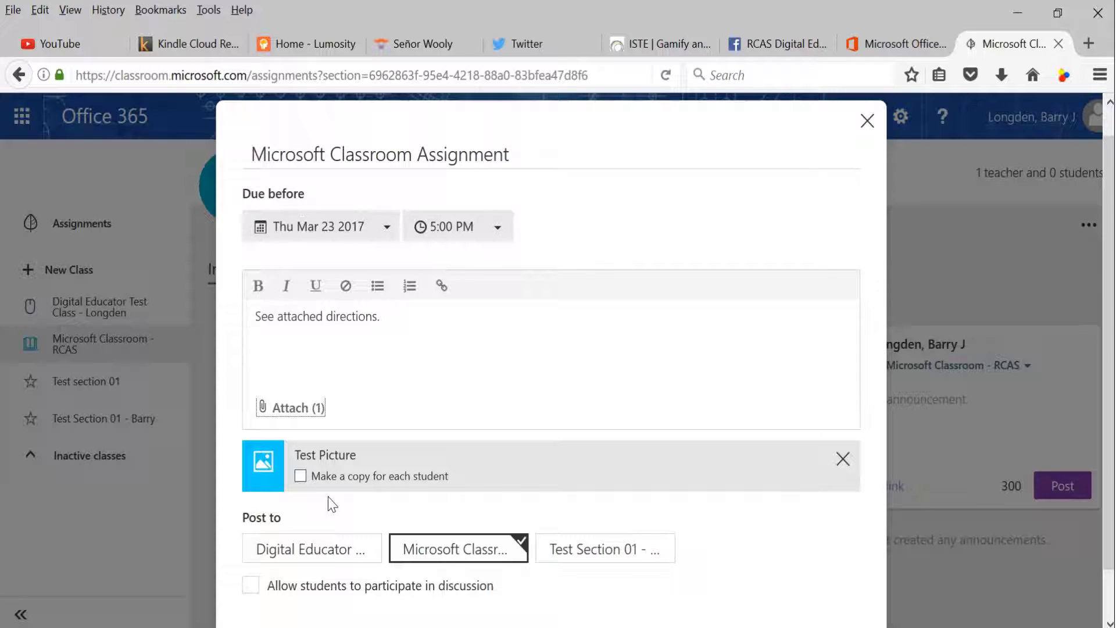
left_click(300, 476)
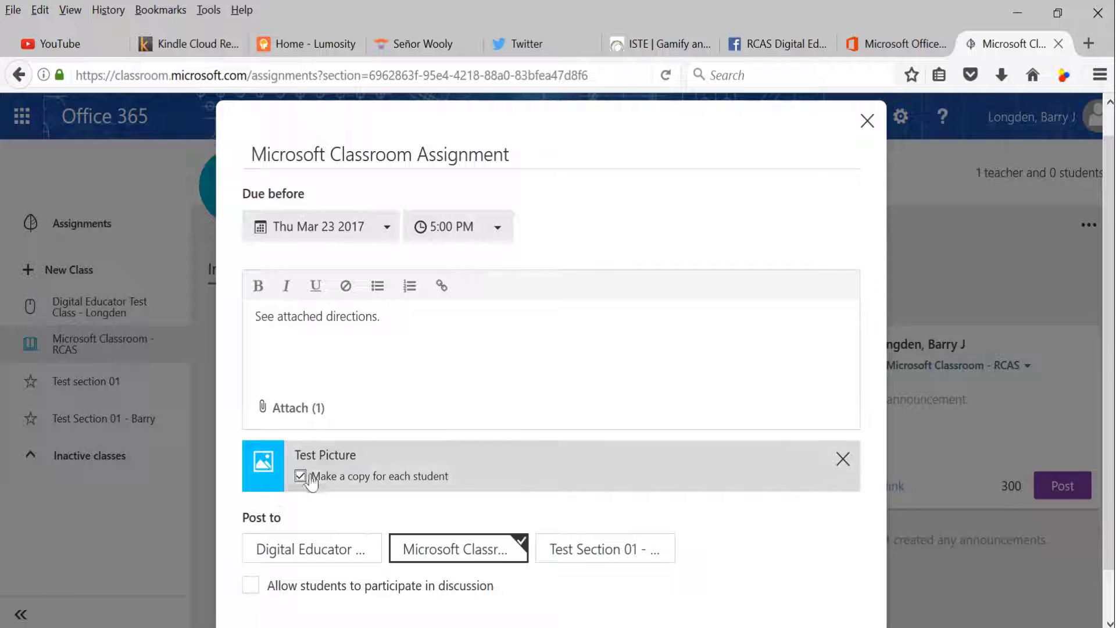
Step: Add the Digital Educator and Test Section 01 classes to the posting targets, and remove both again
scroll(750, 529, "down", 1)
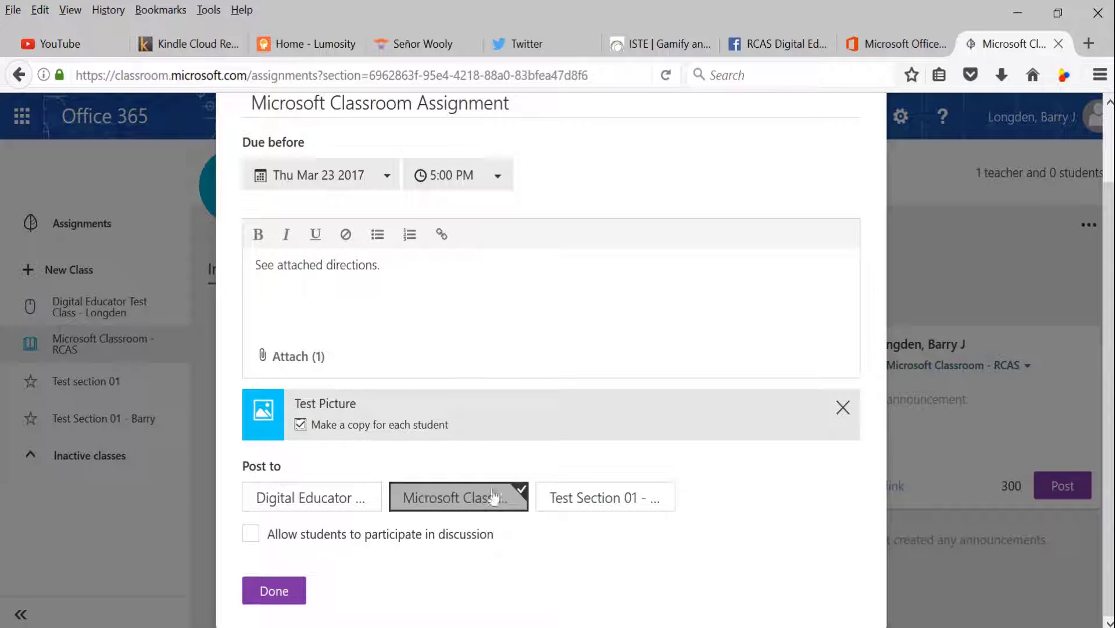
left_click(353, 504)
left_click(561, 505)
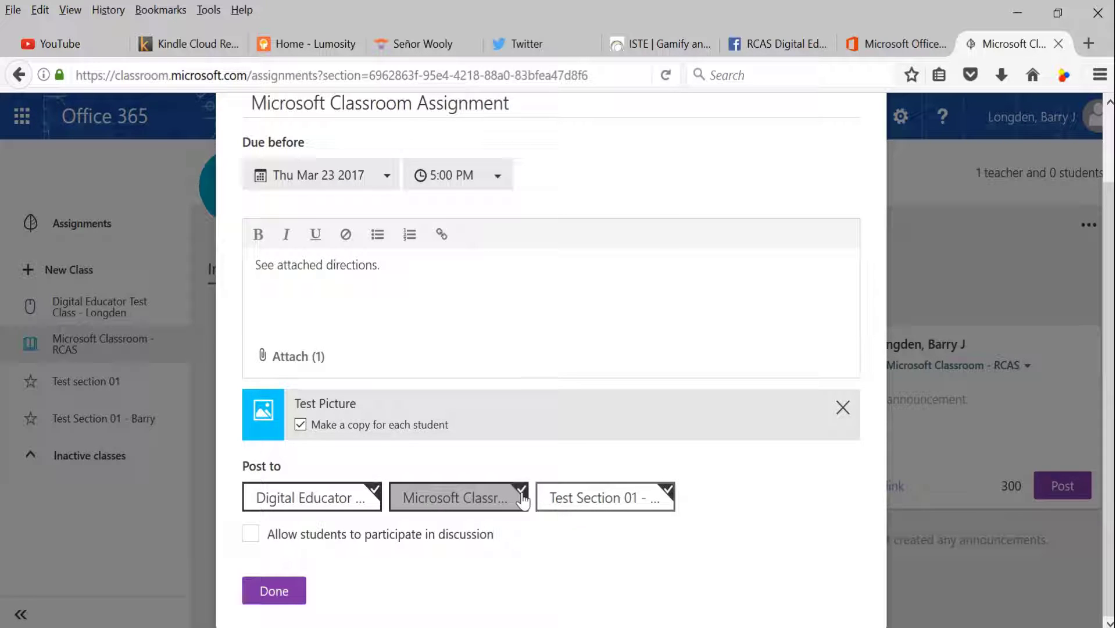
left_click(334, 499)
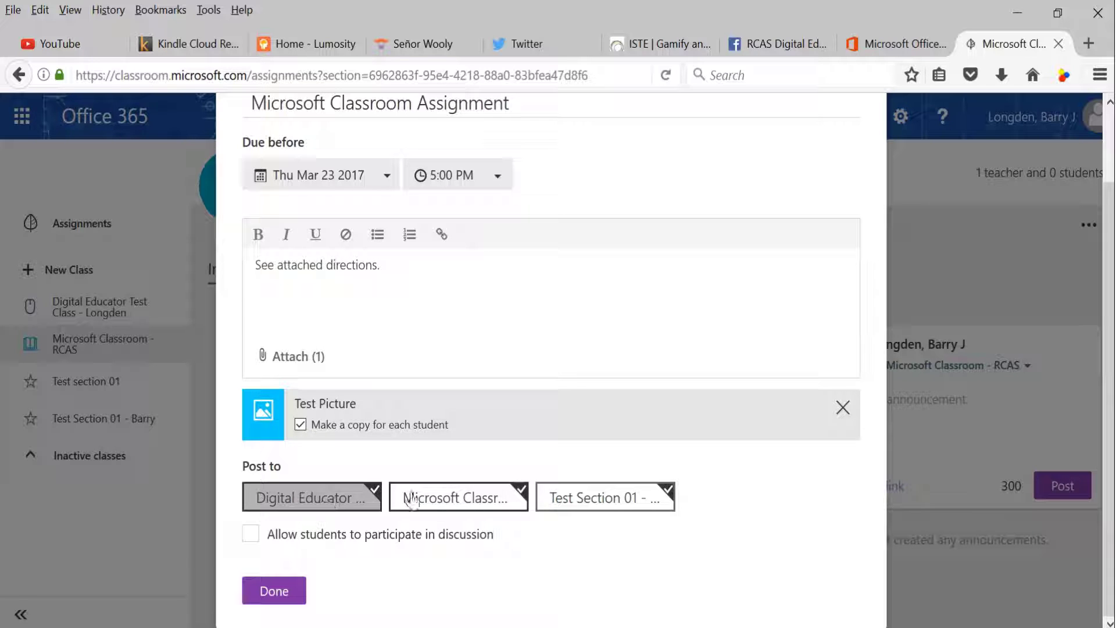
left_click(549, 501)
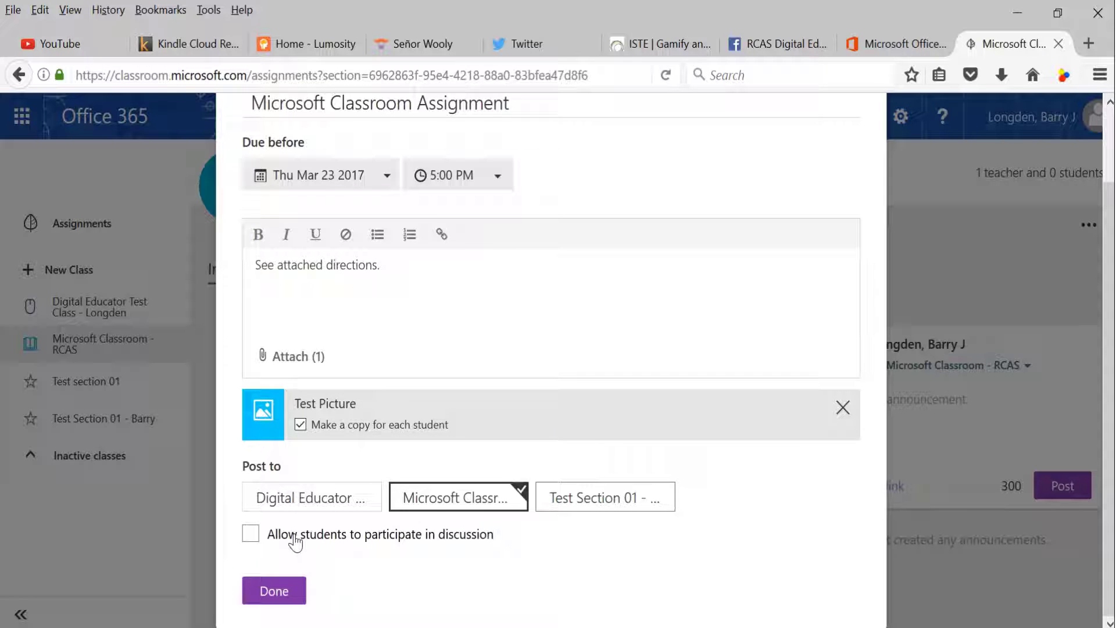
Step: Allow students to participate in discussion of the assignment, and turn the option off again
left_click(253, 536)
double_click(254, 537)
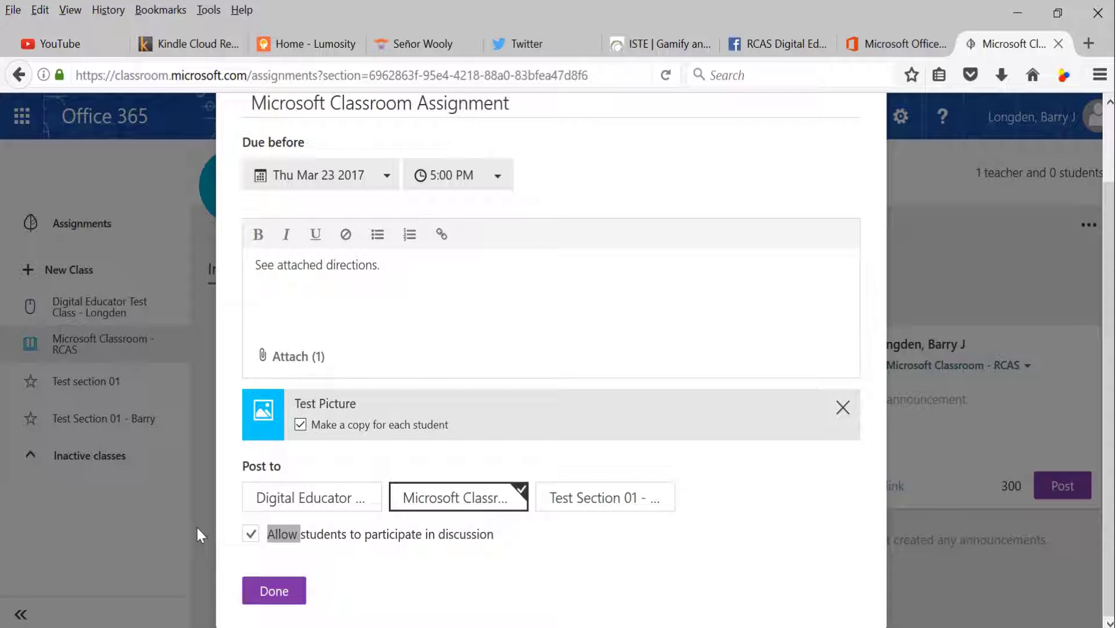
left_click(250, 535)
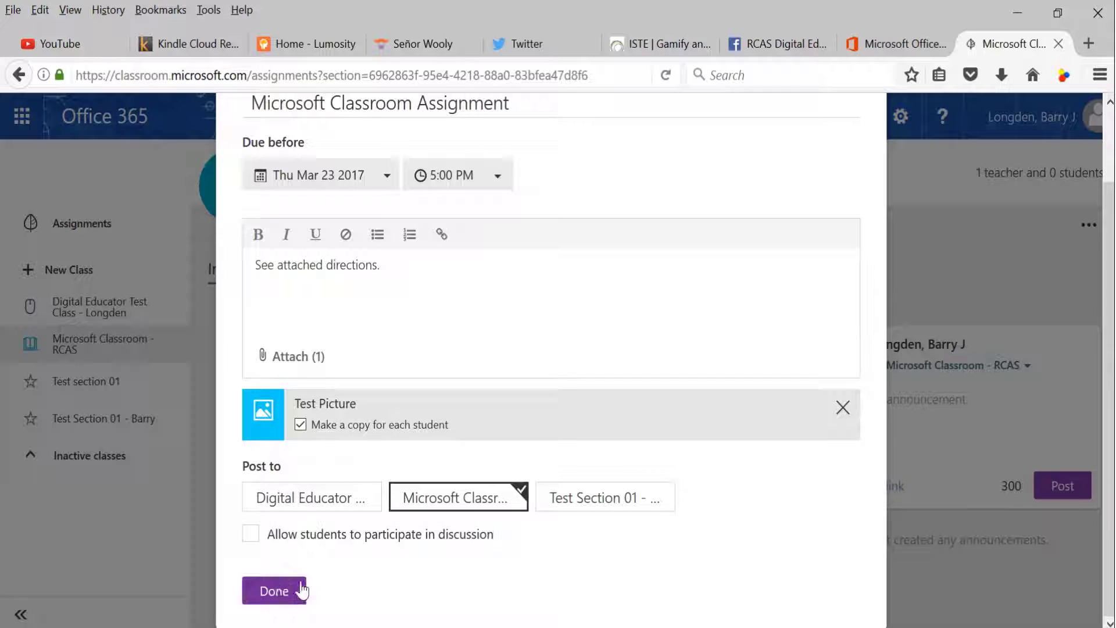
Step: Review the completed assignment form and post the assignment to the Microsoft Classroom class
scroll(356, 580, "up", 2)
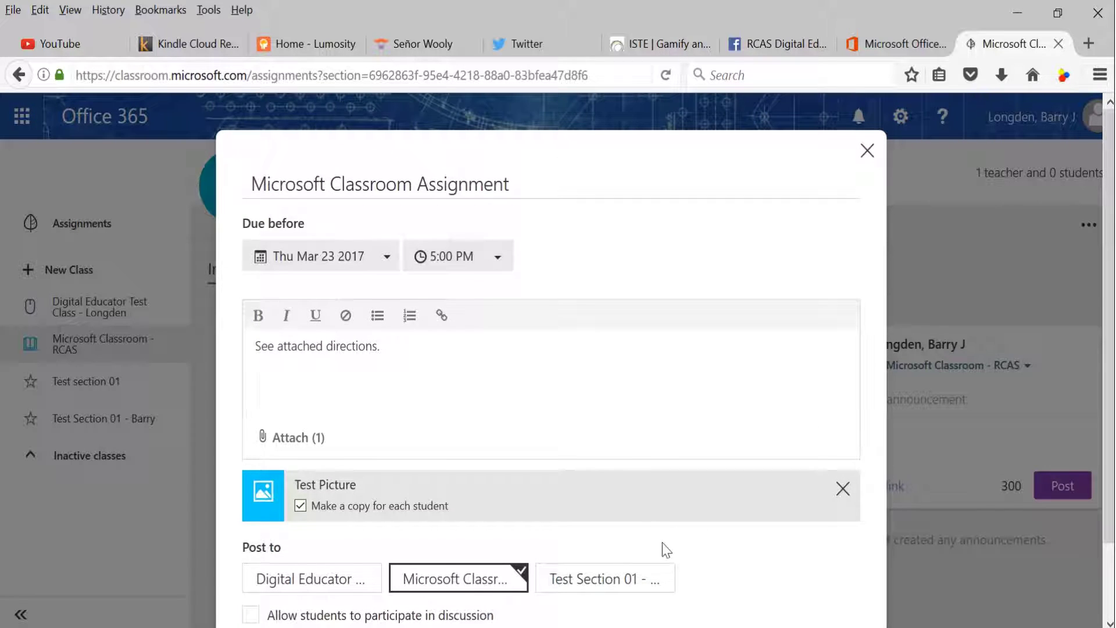
scroll(668, 548, "down", 2)
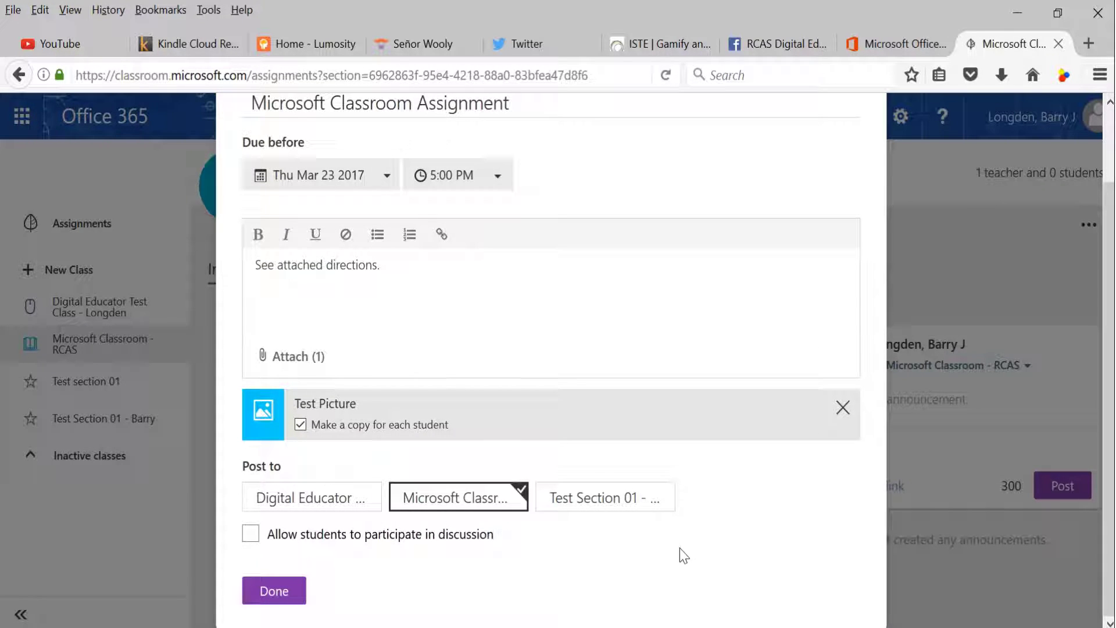
left_click(281, 596)
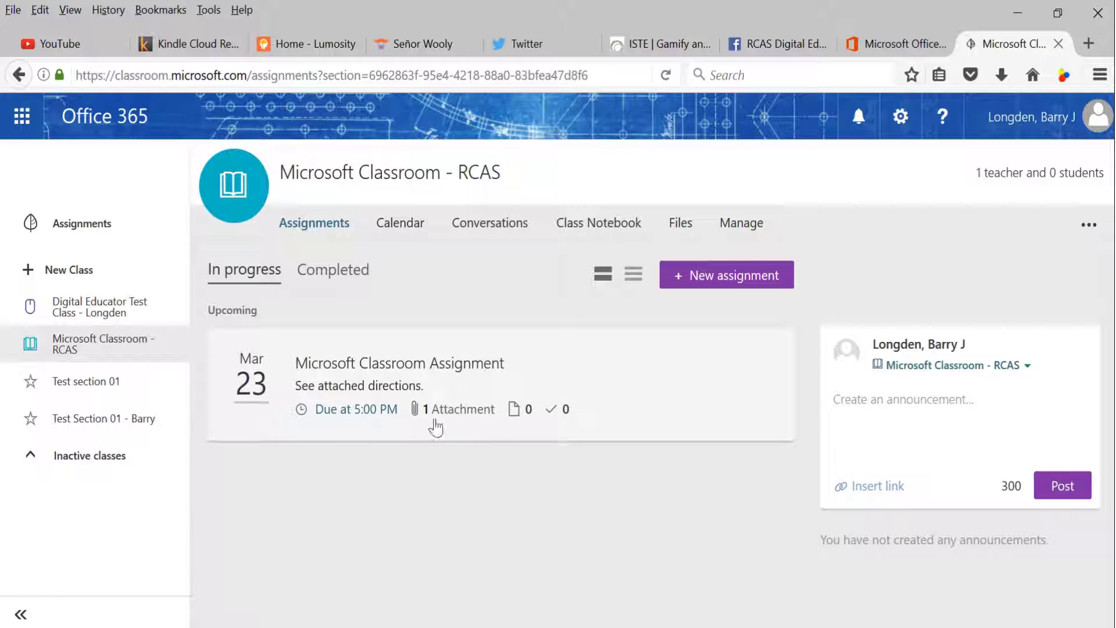
Step: Open the posted assignment, view its details and submissions, and return to the class's assignment list
left_click(480, 395)
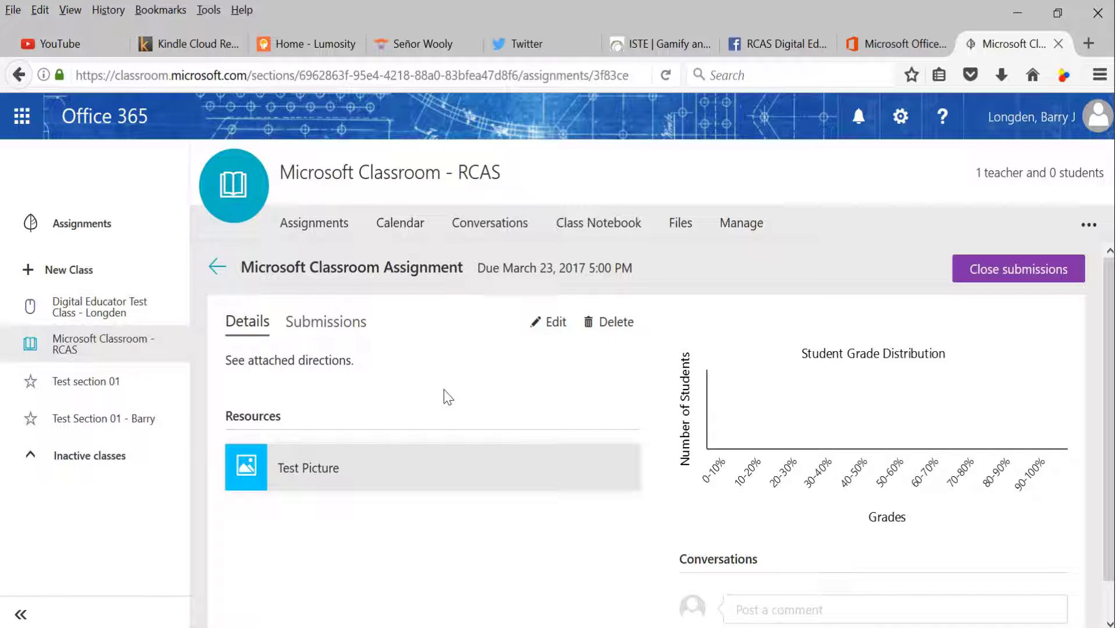
left_click(315, 334)
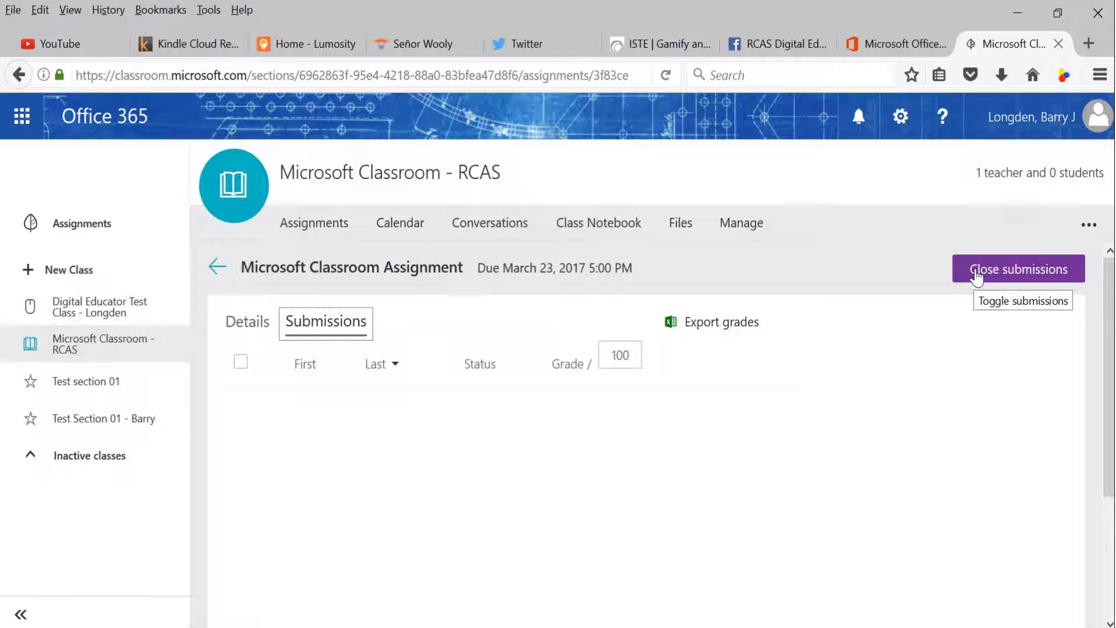
left_click(219, 271)
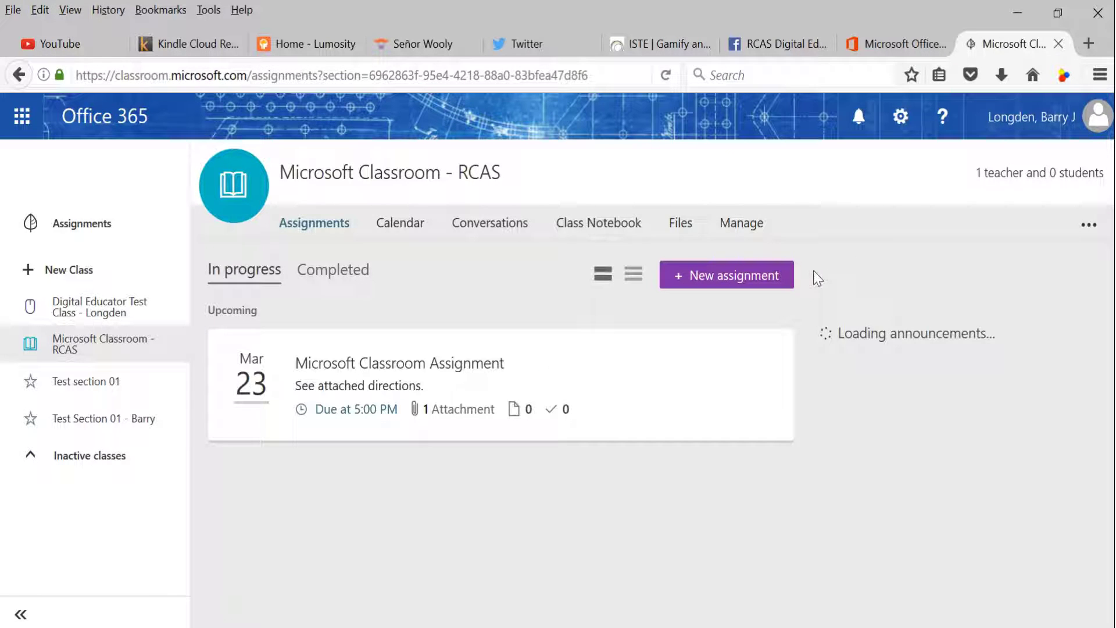
Step: Check the list of completed assignments and switch back to those in progress
left_click(346, 281)
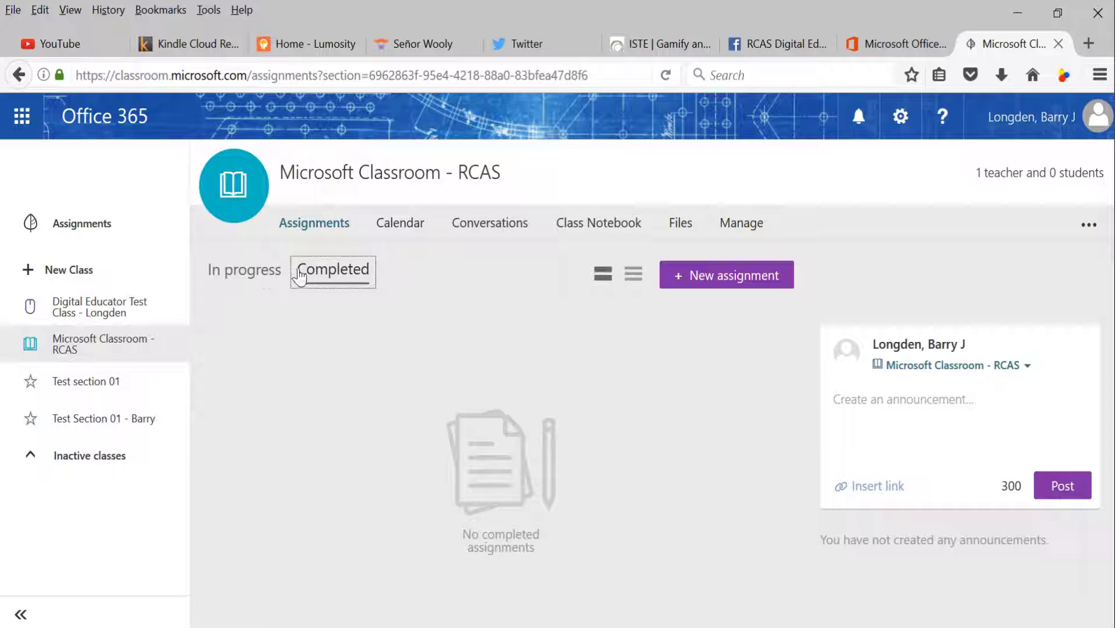
left_click(259, 271)
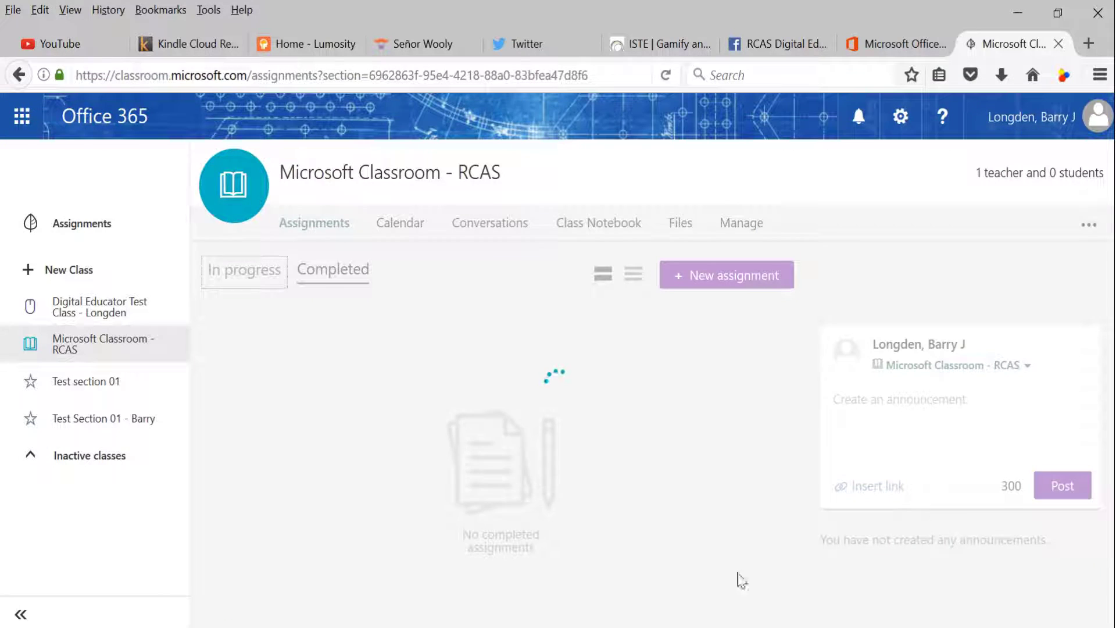